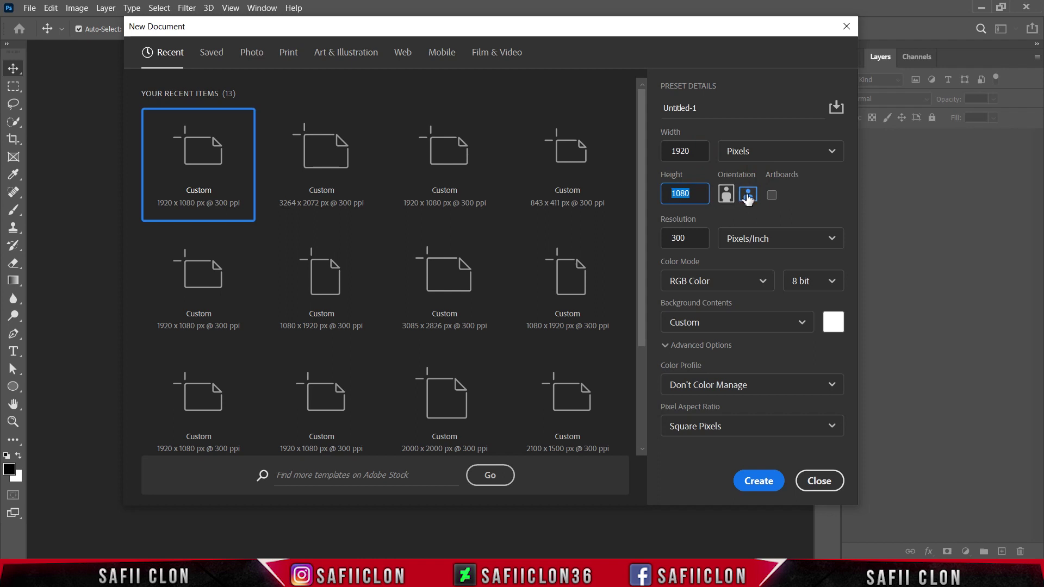
- Create a landscape 1920 x 1080 px RGB document at 300 pixels/inch with the background colour #0b0b0b
left_click(749, 197)
left_click(701, 240)
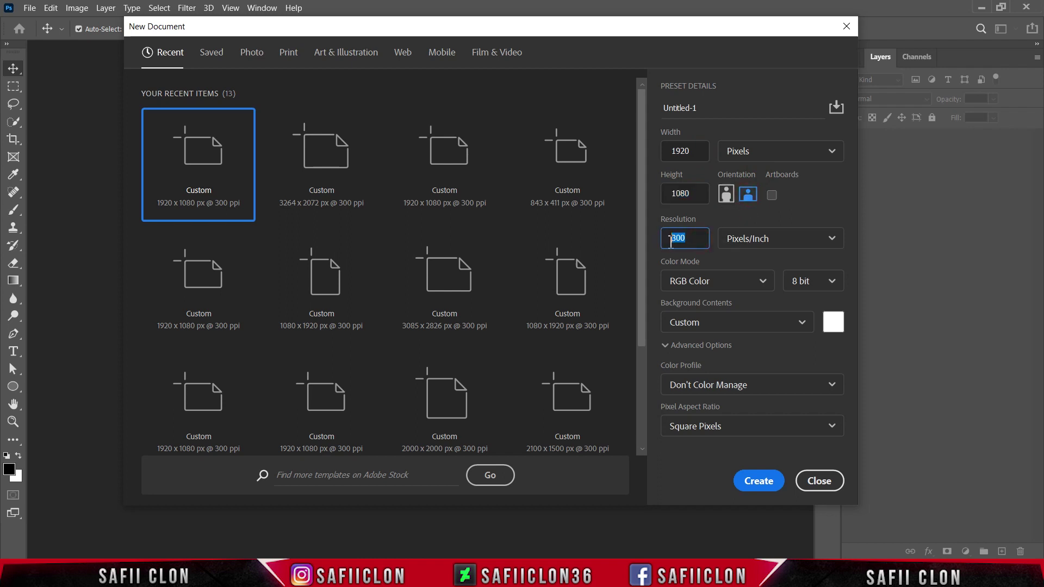
left_click(781, 239)
left_click(762, 267)
left_click(838, 319)
left_click(668, 311)
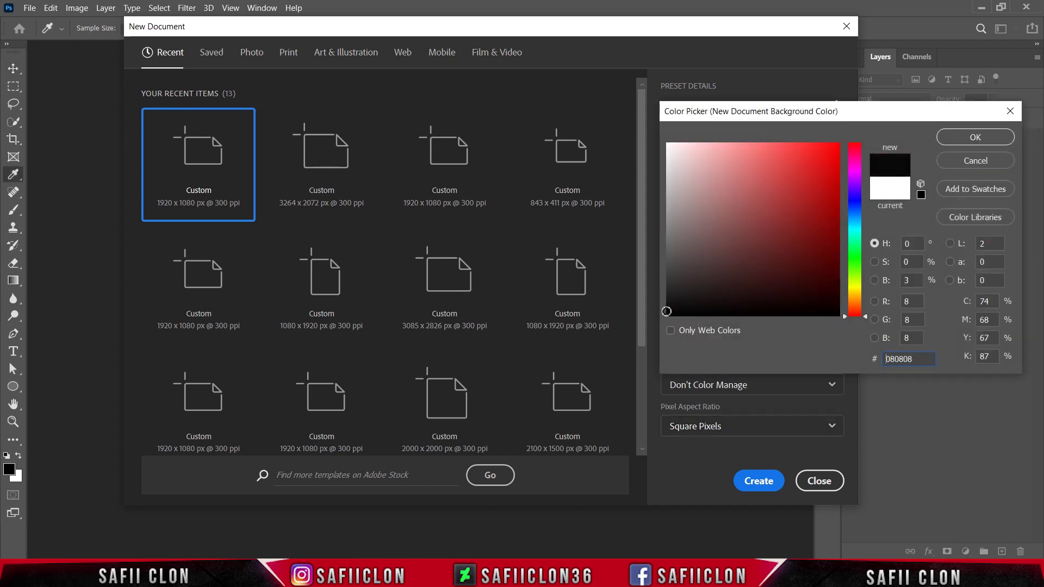
left_click_drag(666, 311, 661, 309)
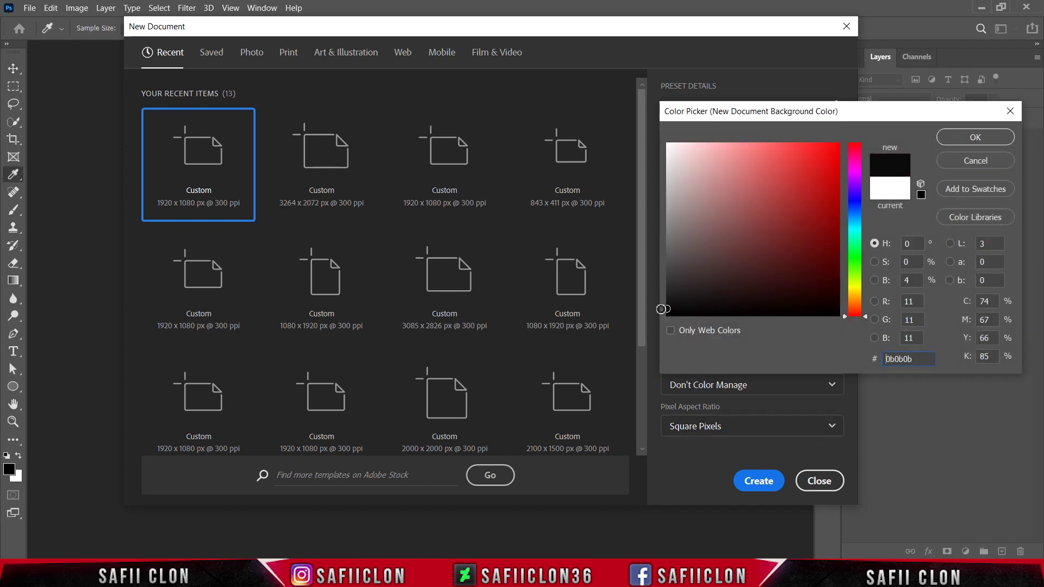
left_click(966, 142)
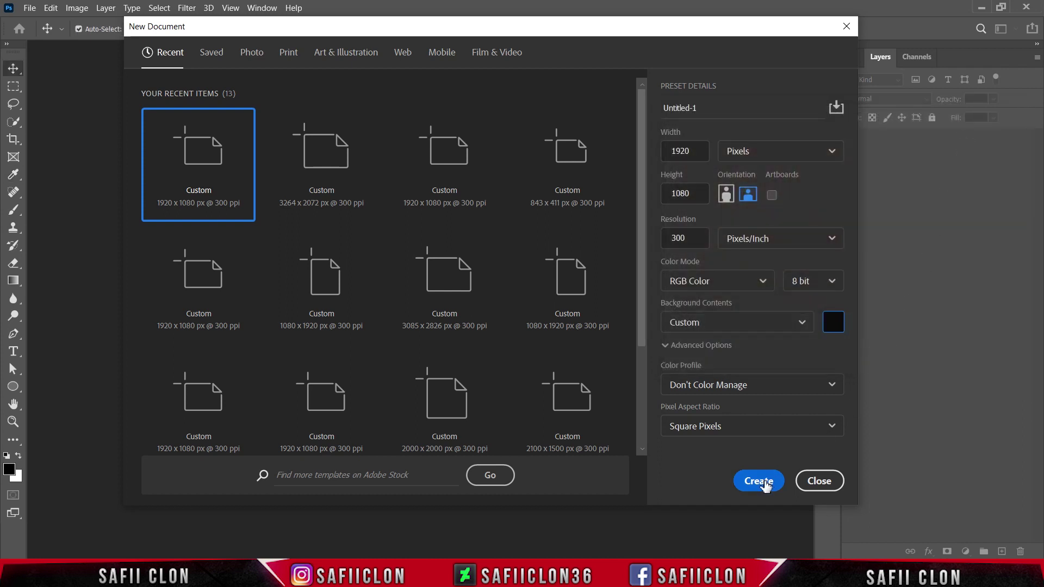
left_click(760, 481)
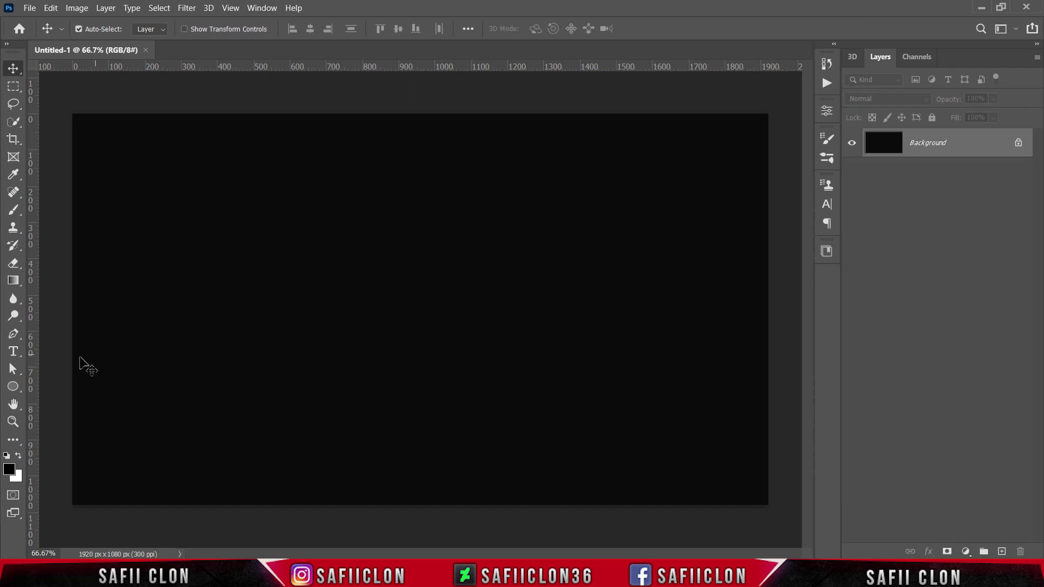
- Add the horizontal text BURN in white (#ffffff) Franklin Gothic Heavy on the canvas
left_click(14, 352)
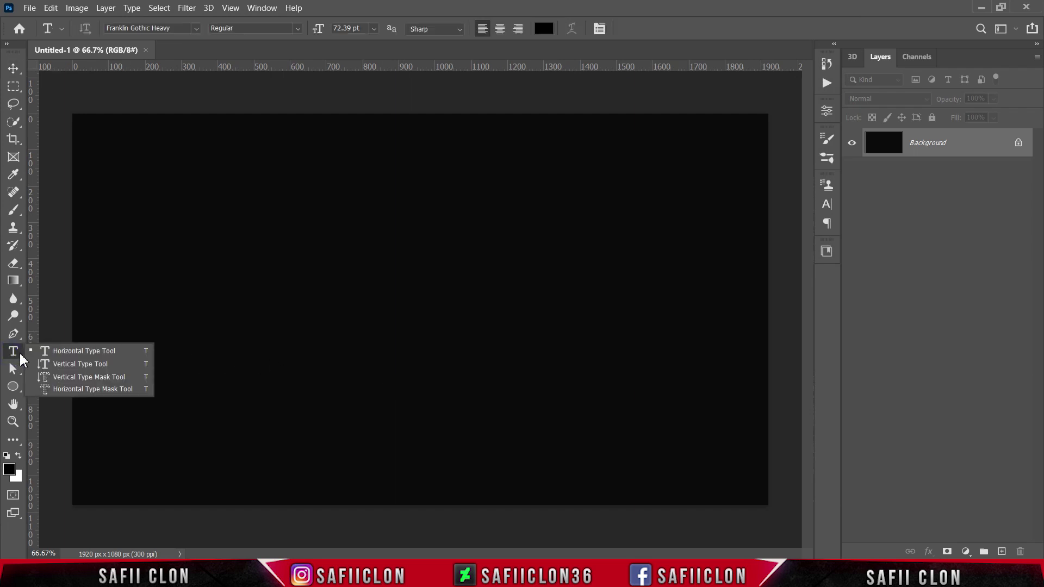
left_click(51, 352)
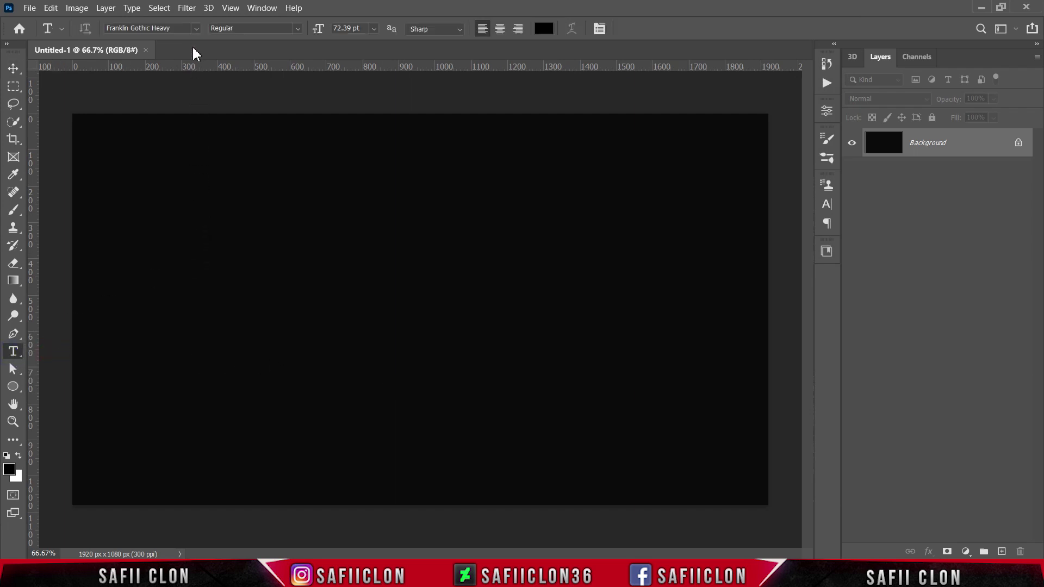
left_click(197, 34)
left_click(206, 69)
left_click(544, 29)
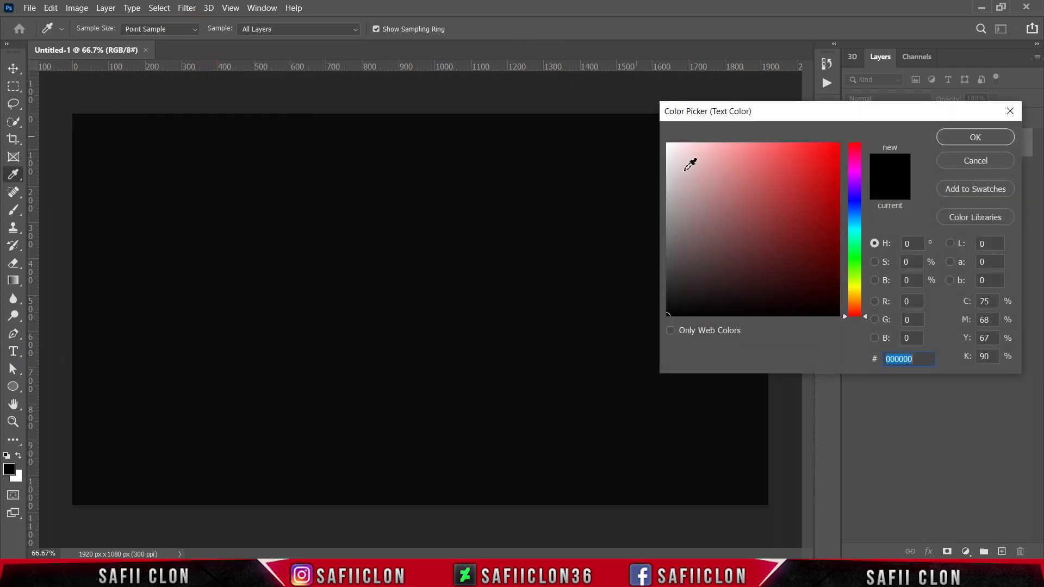
left_click_drag(690, 163, 650, 121)
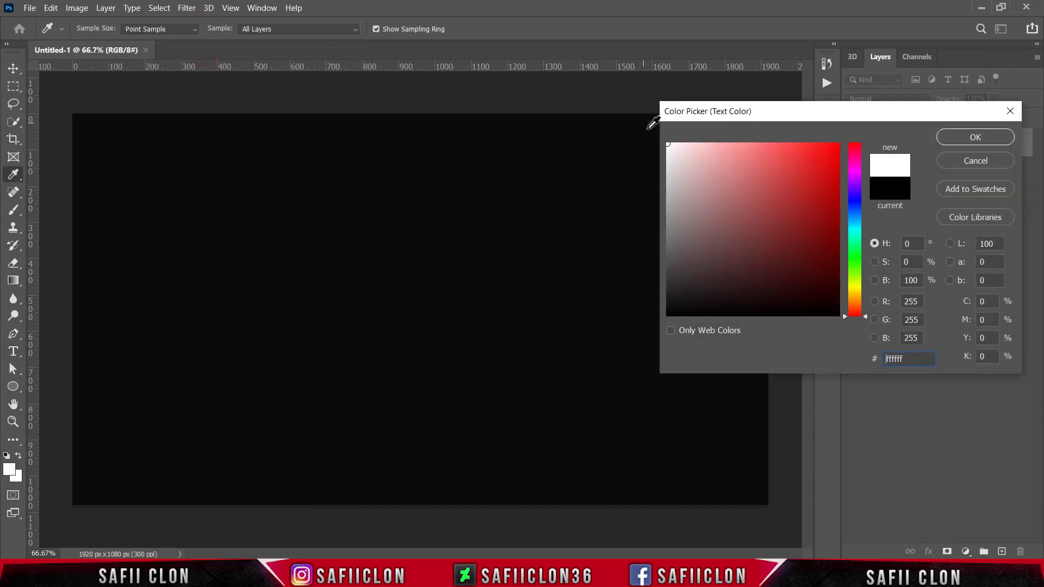
left_click(975, 137)
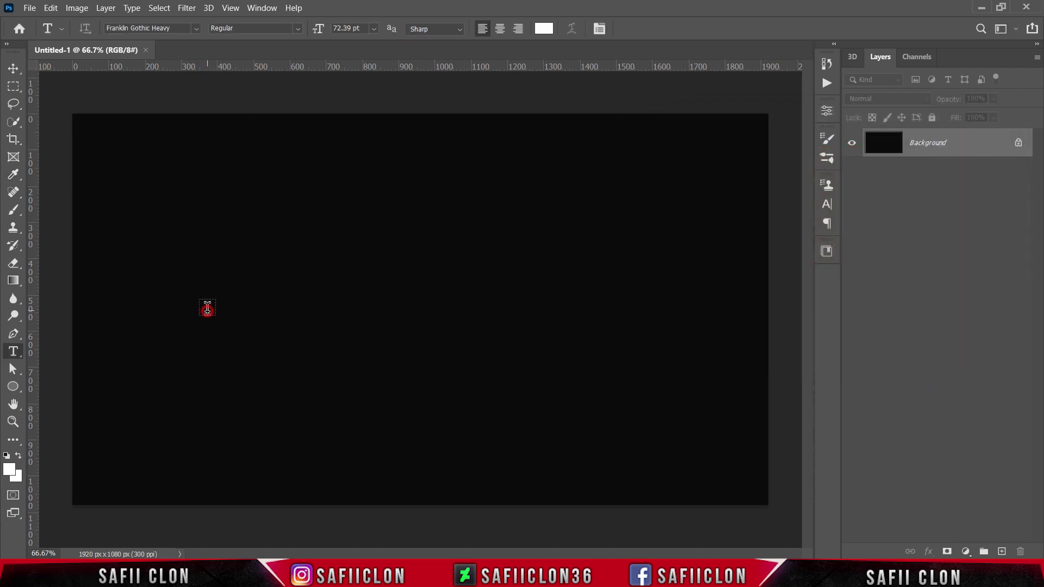
left_click(207, 308)
type("BURN")
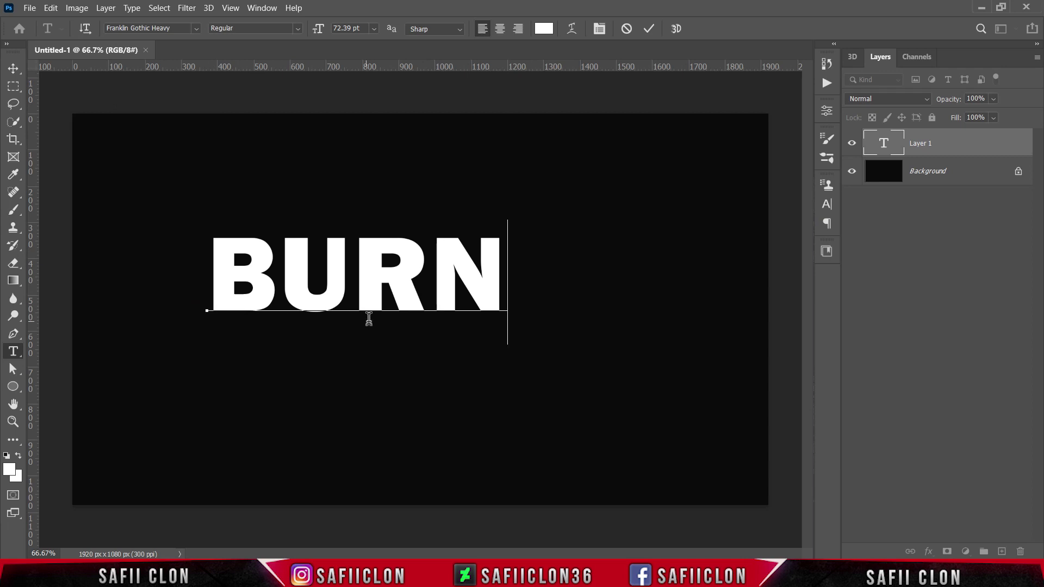
- Set the tracking of the whole word BURN to 100 and commit the text
left_click_drag(496, 296, 222, 288)
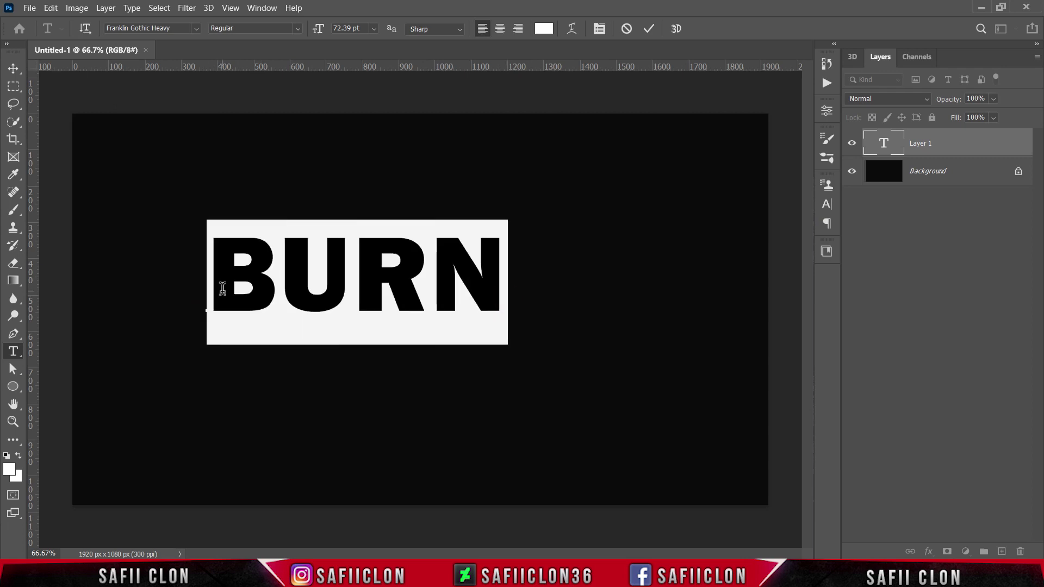
left_click(265, 8)
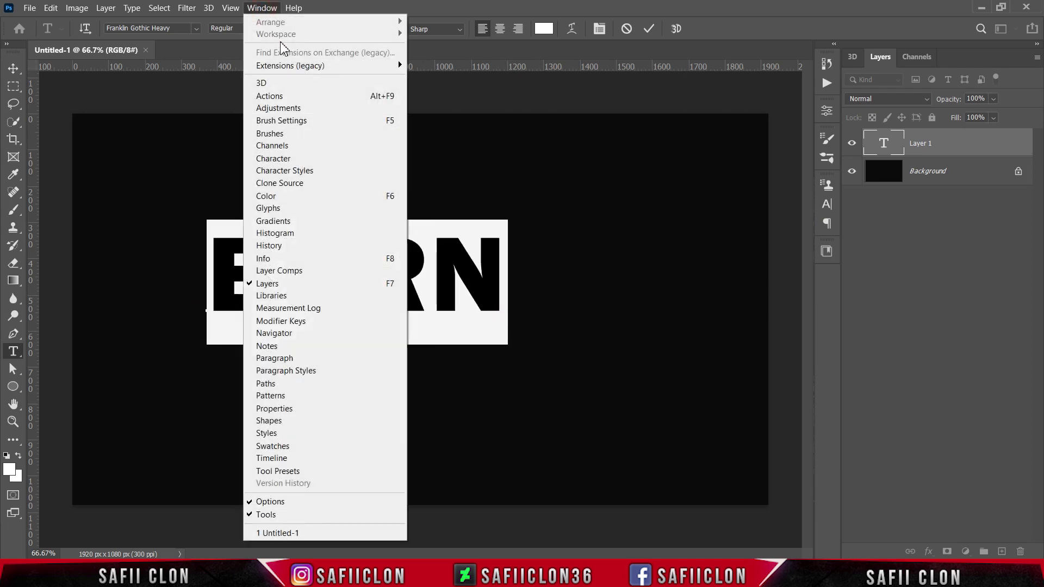
left_click(287, 159)
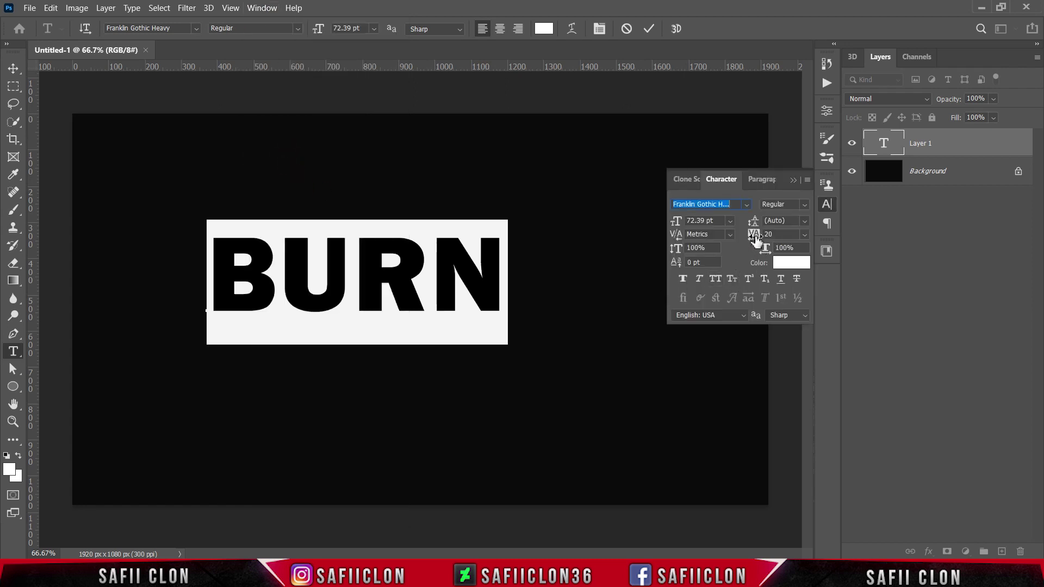
left_click_drag(755, 235, 762, 238)
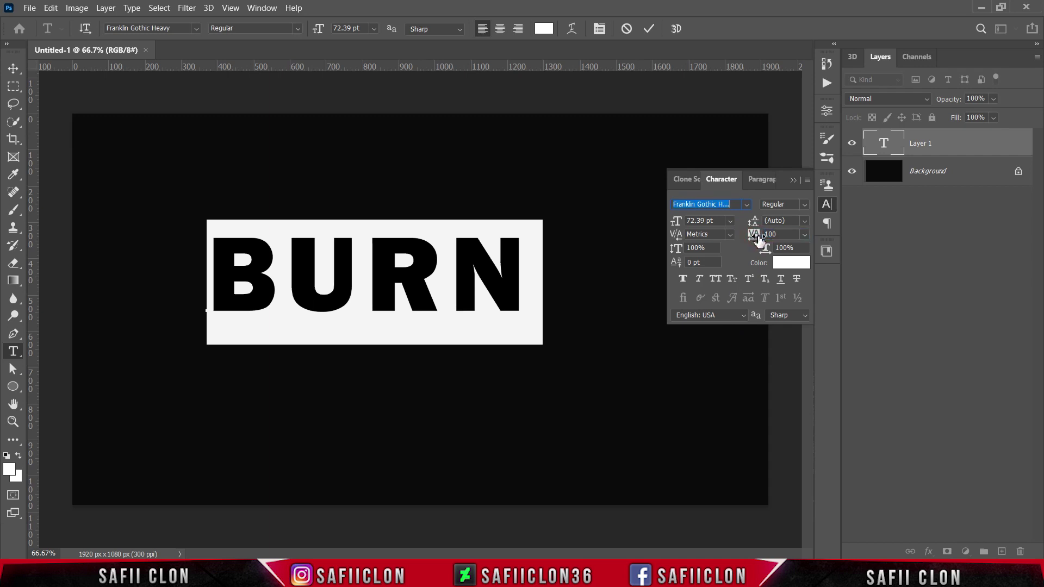
left_click(793, 180)
left_click(646, 30)
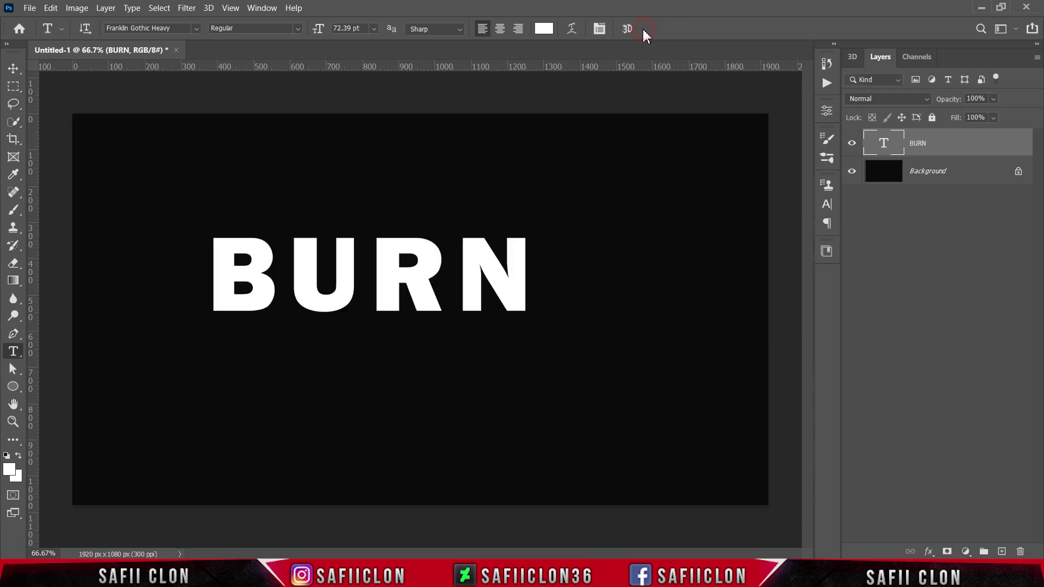
- Centre the BURN text on the canvas and scale it proportionally to about 176%
key("ctrl+t")
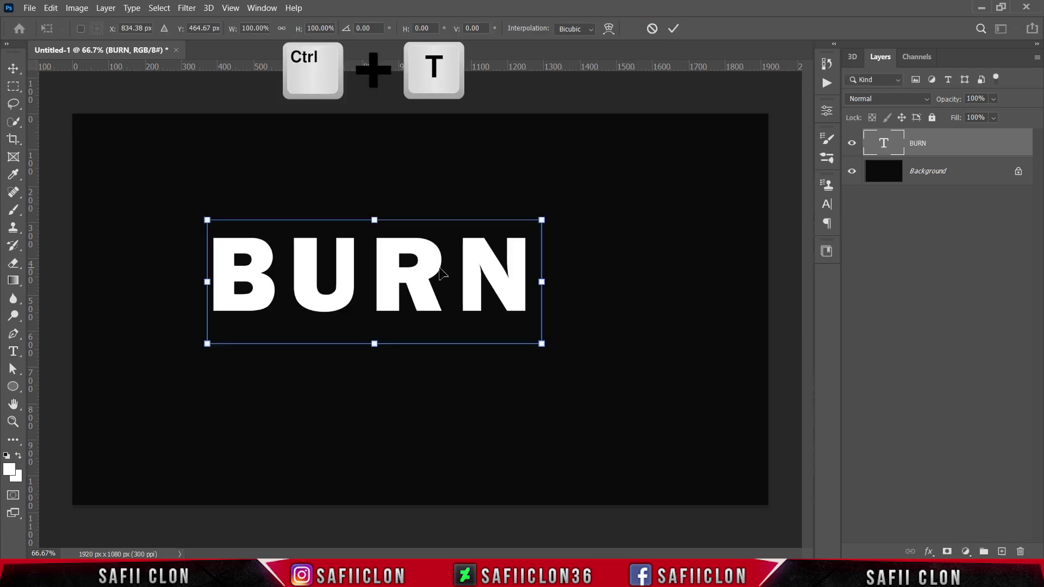
mouse_move(429, 271)
left_mouse_down()
mouse_move(461, 301)
mouse_move(474, 306)
mouse_move(473, 296)
left_mouse_up()
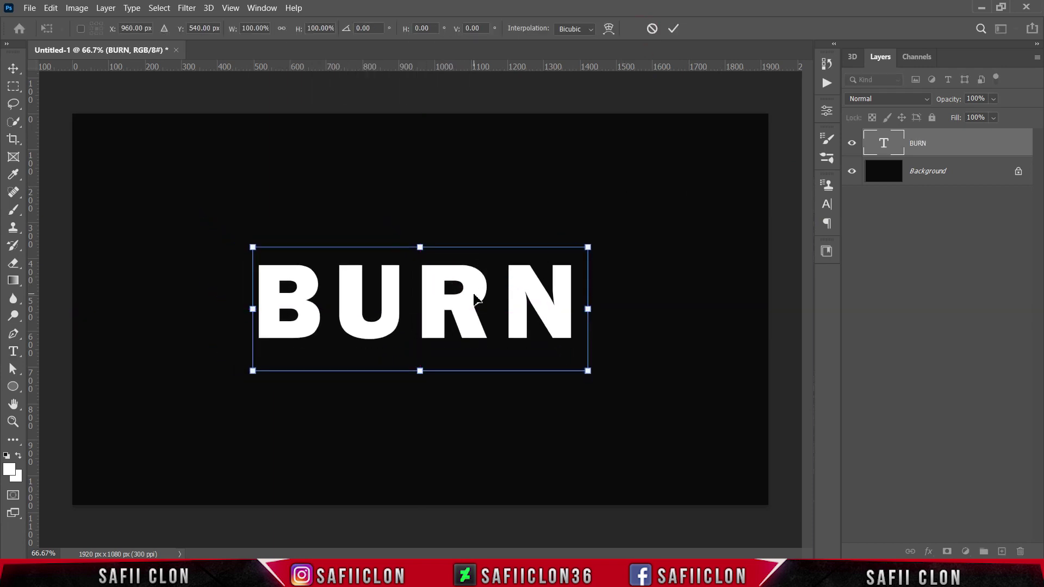
left_click_drag(593, 243, 725, 210)
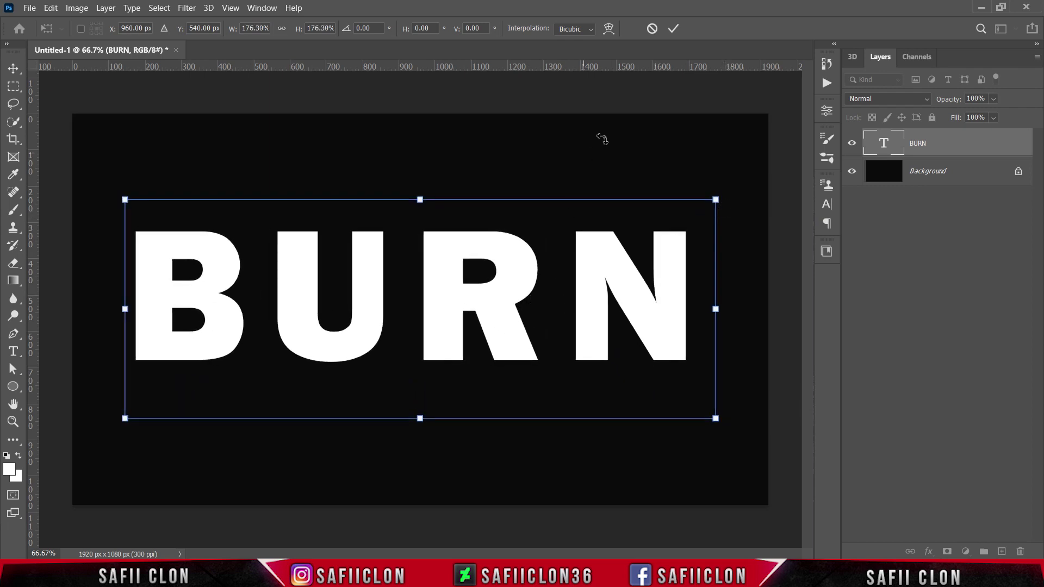
left_click(674, 28)
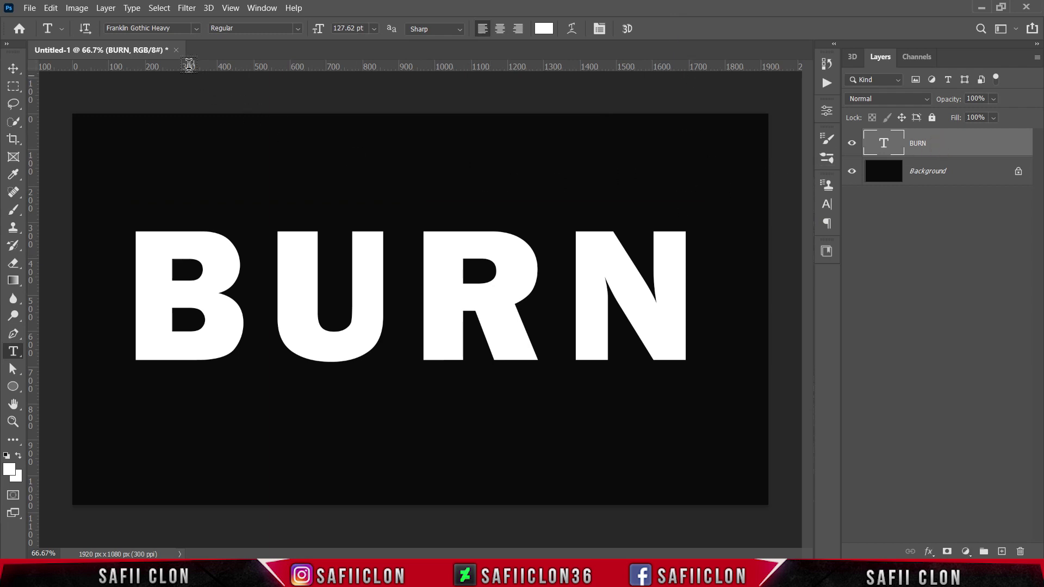
- Create a work path from the BURN text and hide the text layer
left_click(131, 8)
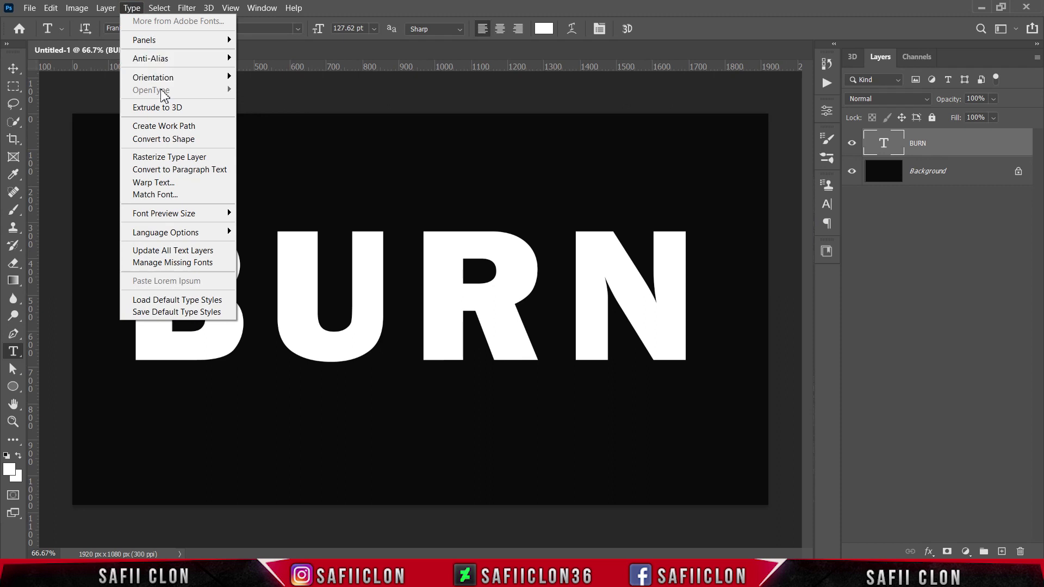
left_click(175, 128)
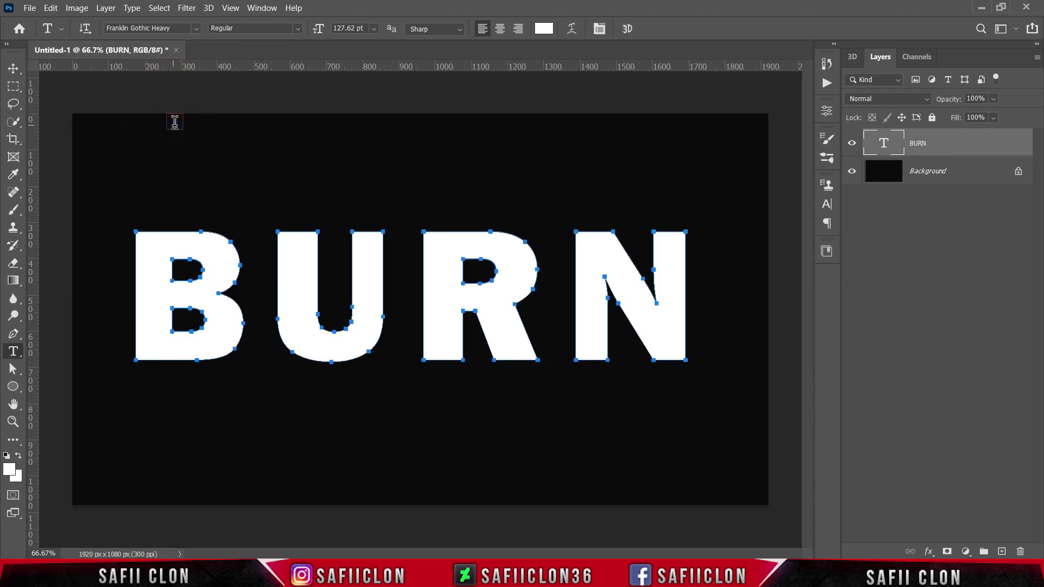
left_click(852, 144)
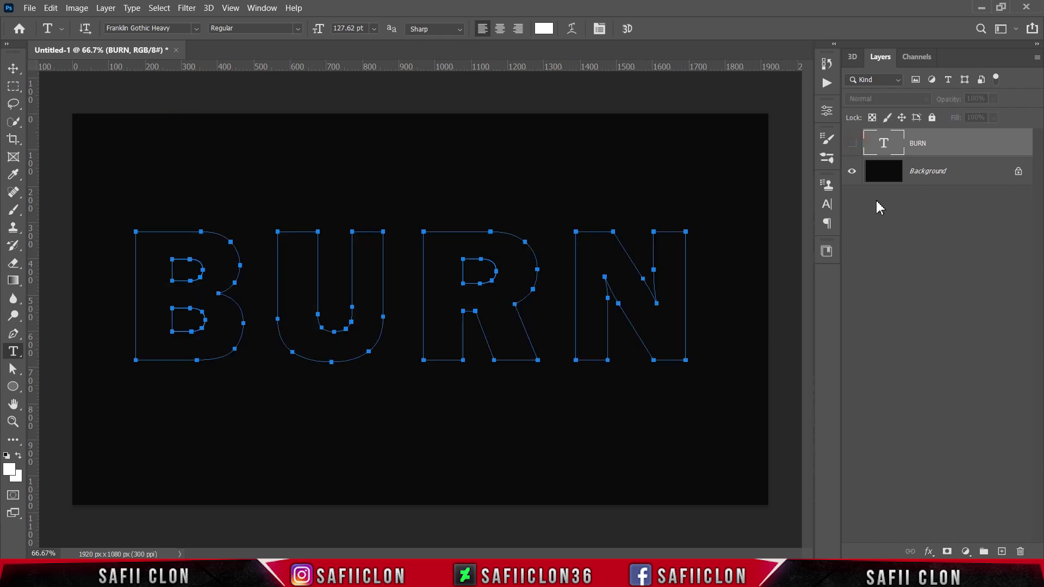
- Add a new layer and start the Flame filter on it with the flame type Multiple Flames Along Path
left_click(1002, 551)
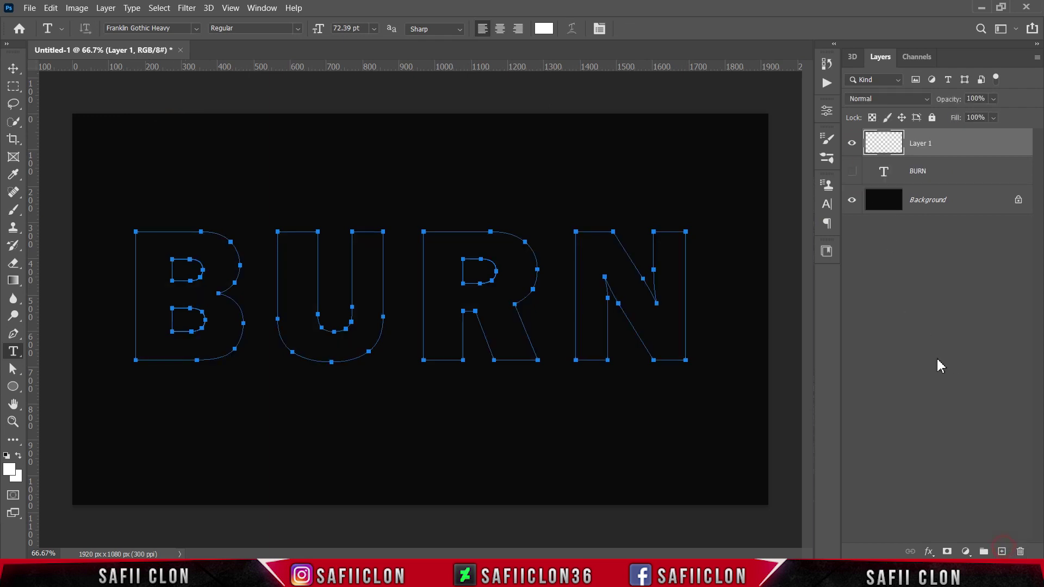
left_click(182, 11)
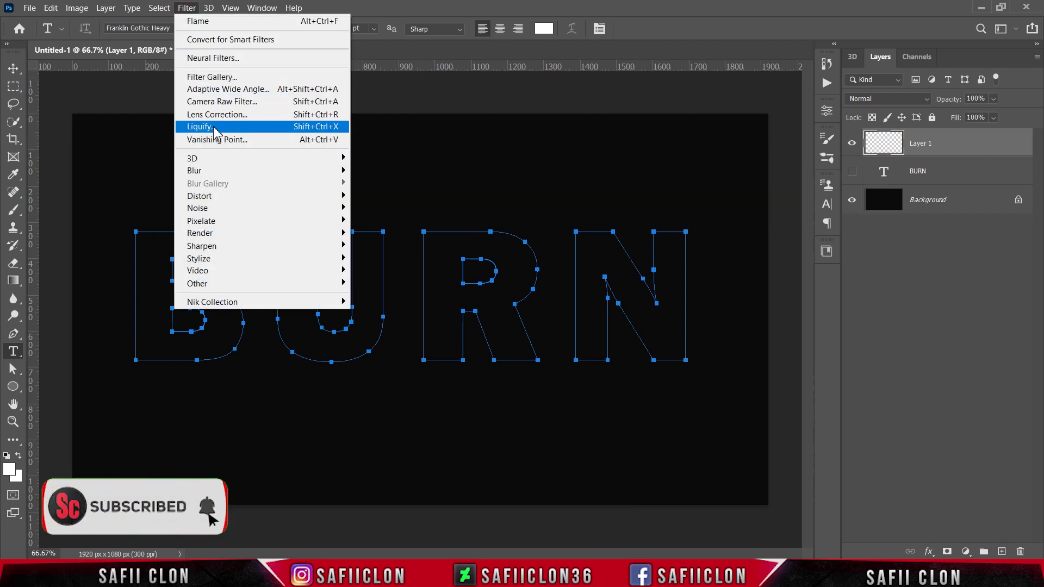
mouse_move(303, 233)
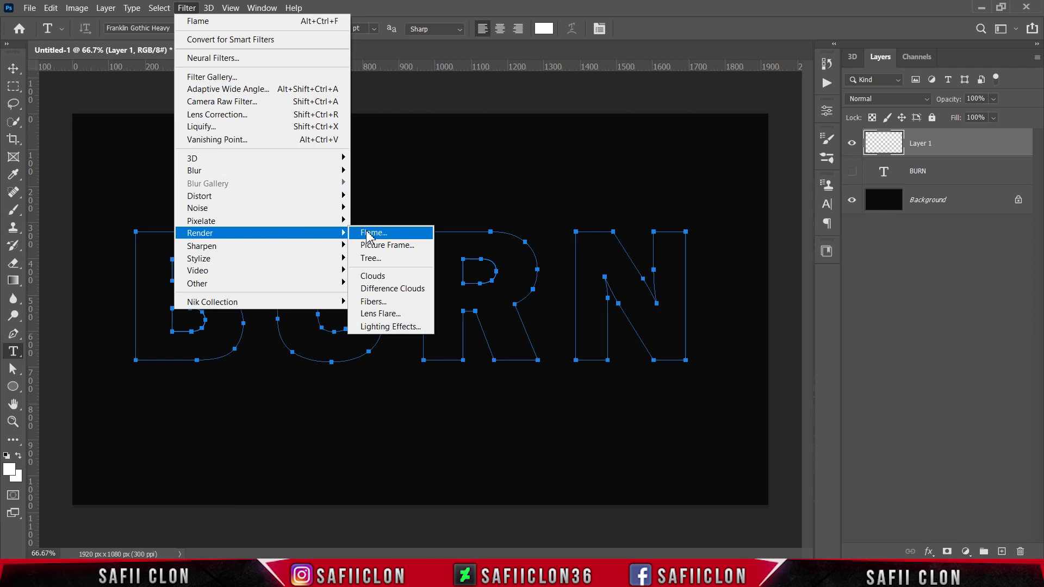
left_click(390, 234)
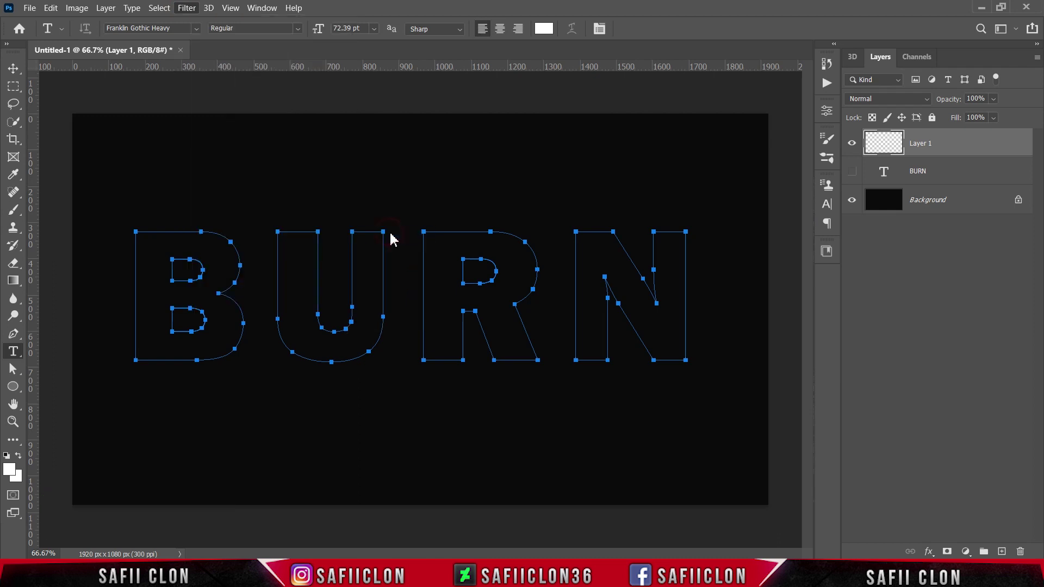
left_click(558, 235)
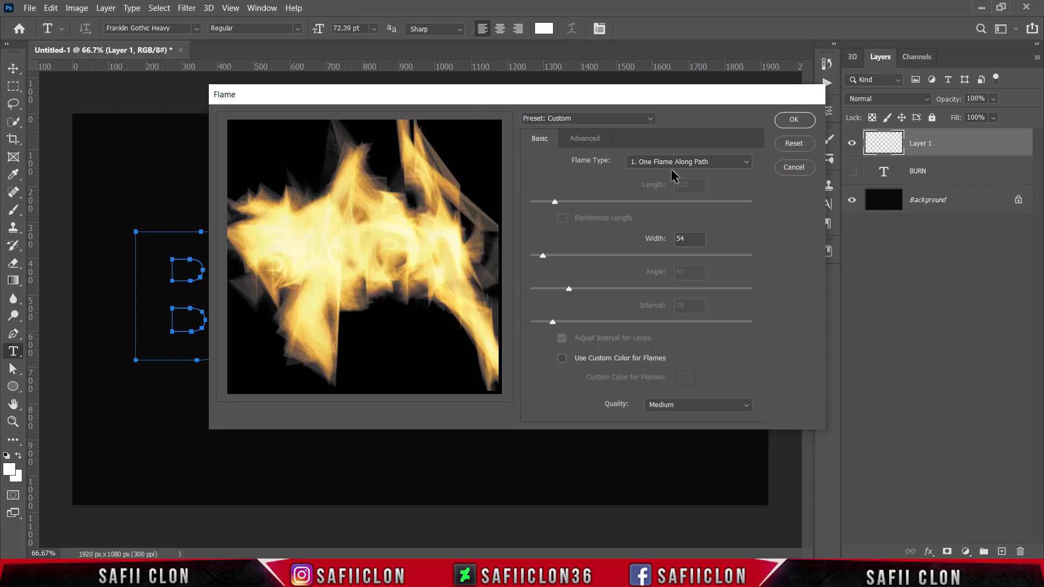
left_click(713, 166)
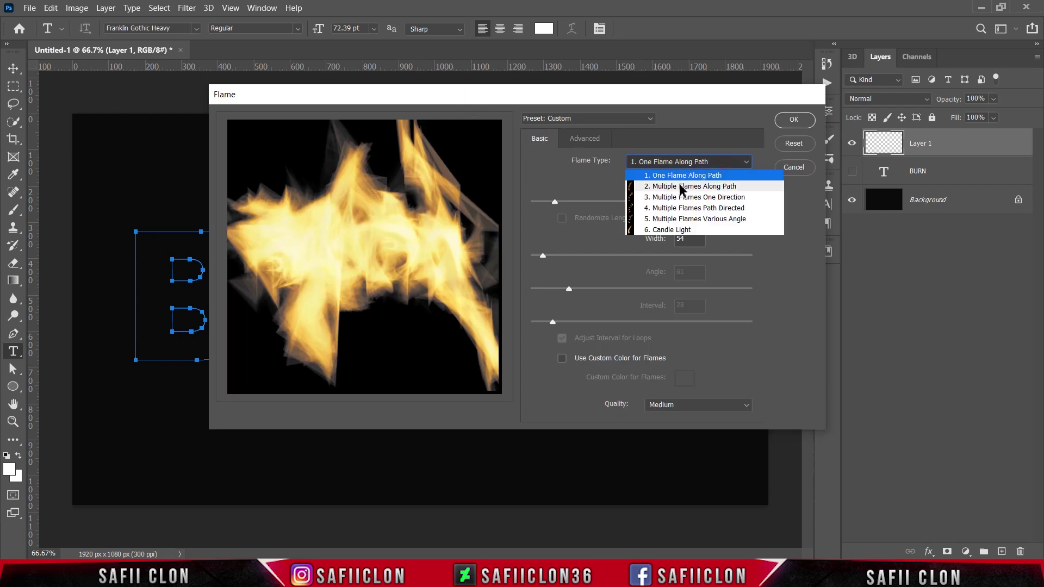
left_click(705, 187)
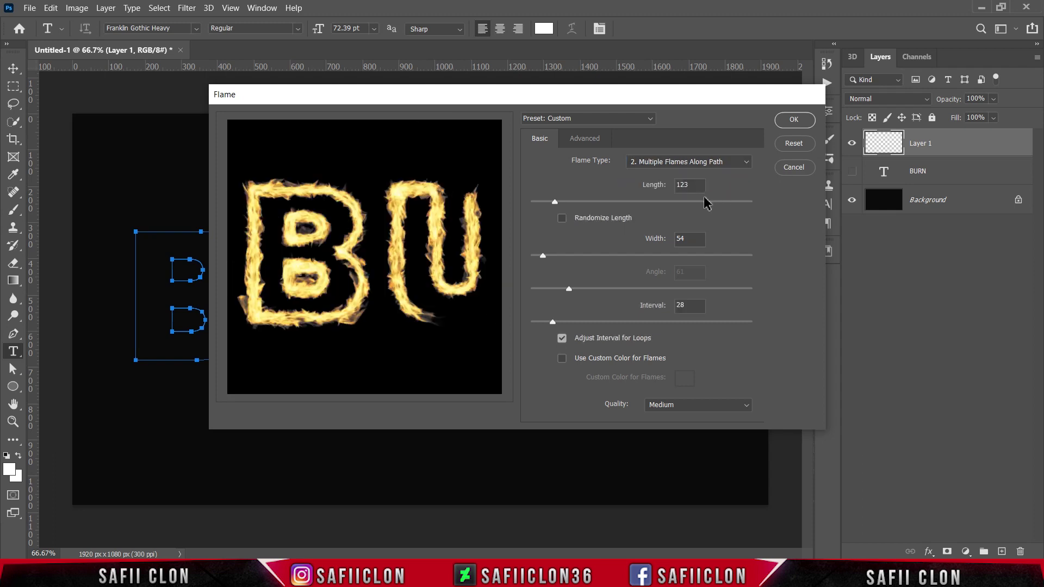
- Set the flame length to 127 and the flame width to 51
mouse_move(556, 203)
left_mouse_down()
mouse_move(569, 201)
mouse_move(554, 203)
left_mouse_up()
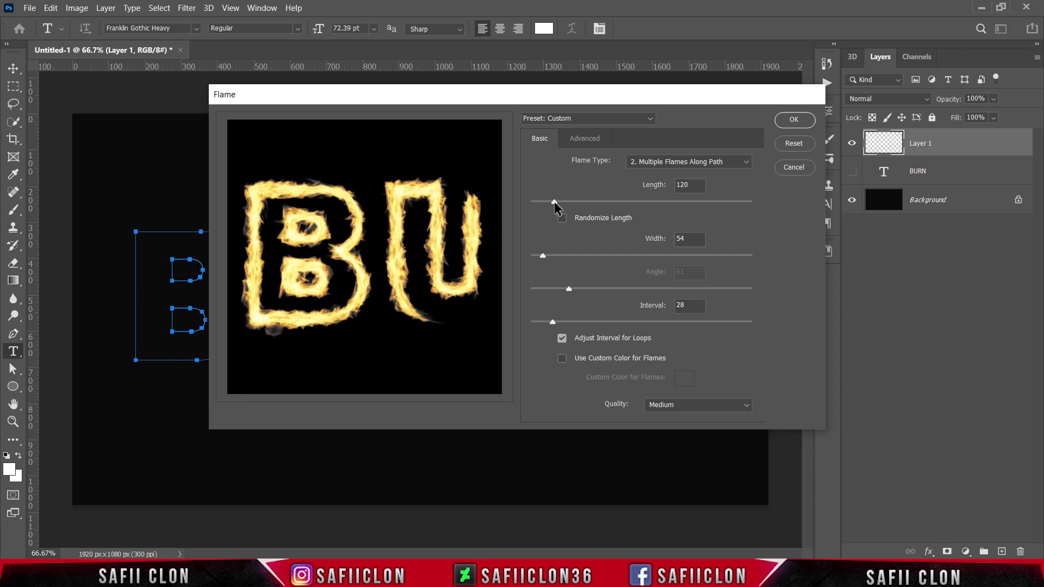
left_click_drag(554, 201, 556, 201)
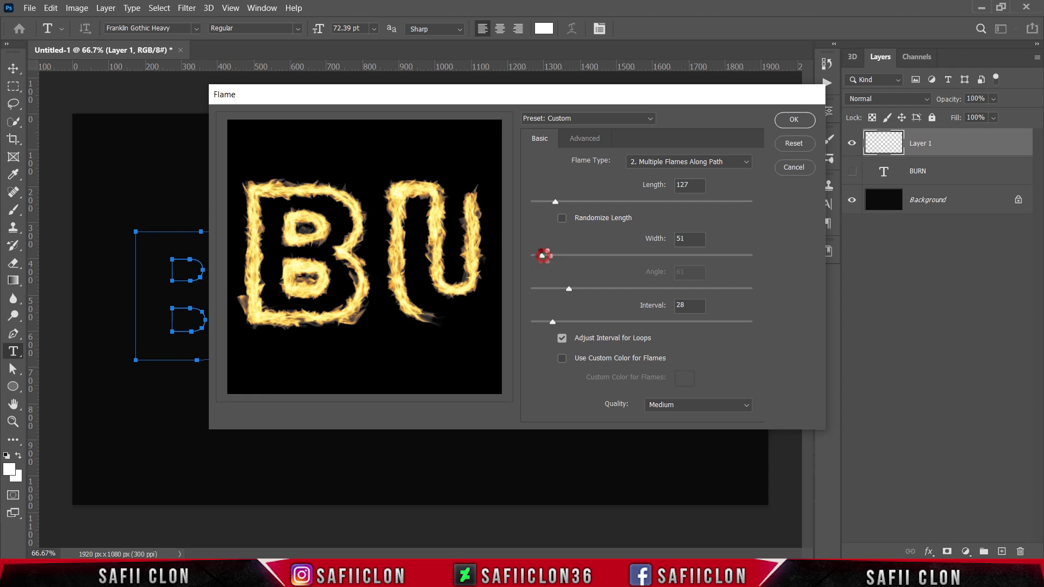
left_click_drag(542, 255, 541, 255)
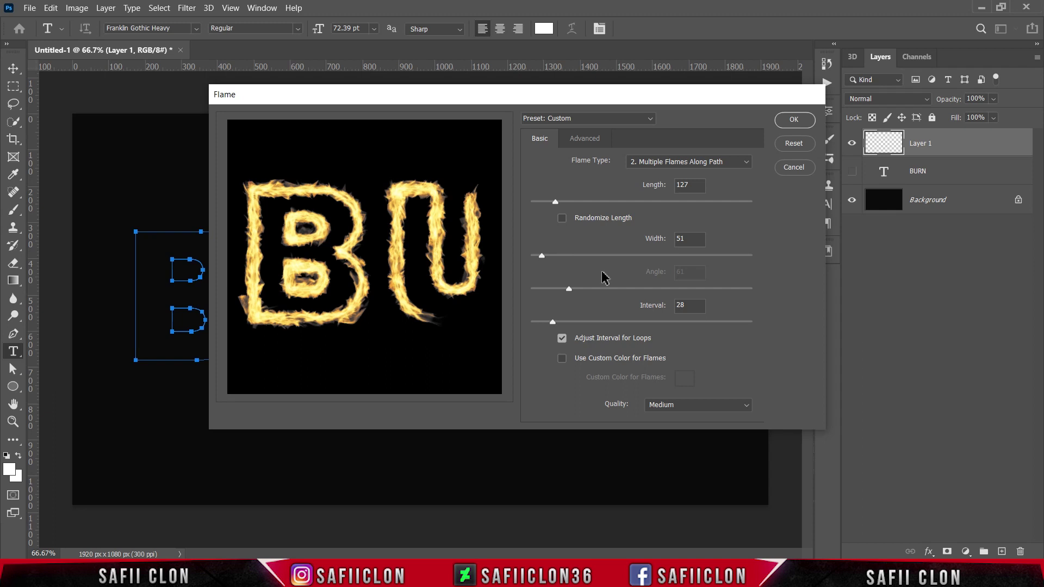
- Set the flame's advanced Jag value to 11 and its Opacity to 42
left_click(593, 139)
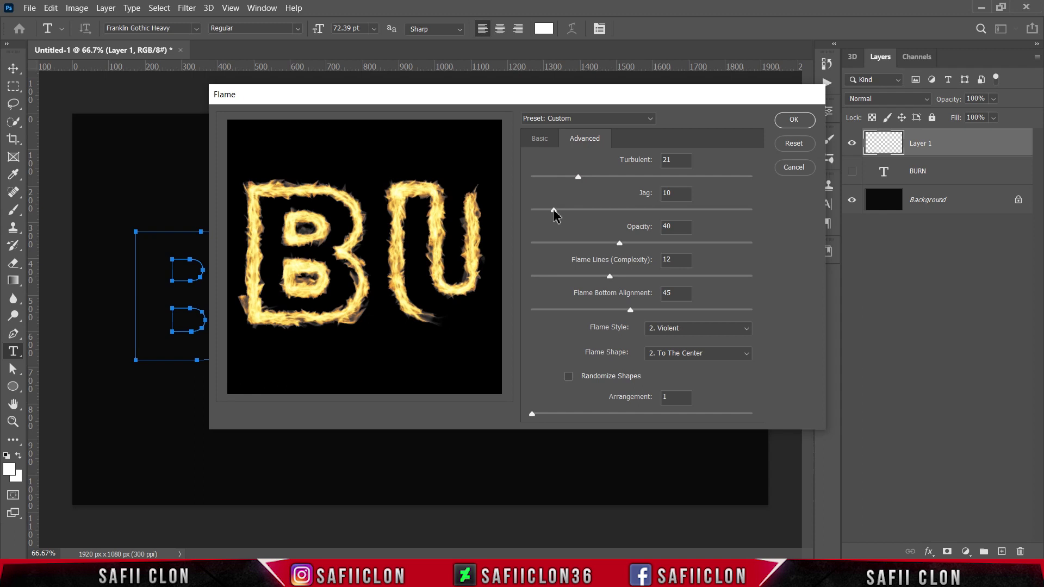
left_click_drag(553, 209, 564, 210)
left_click(564, 209)
left_click_drag(620, 243, 624, 243)
- Keep the flame style Violent and the flame shape To The Center, and apply the Flame filter
left_click(744, 331)
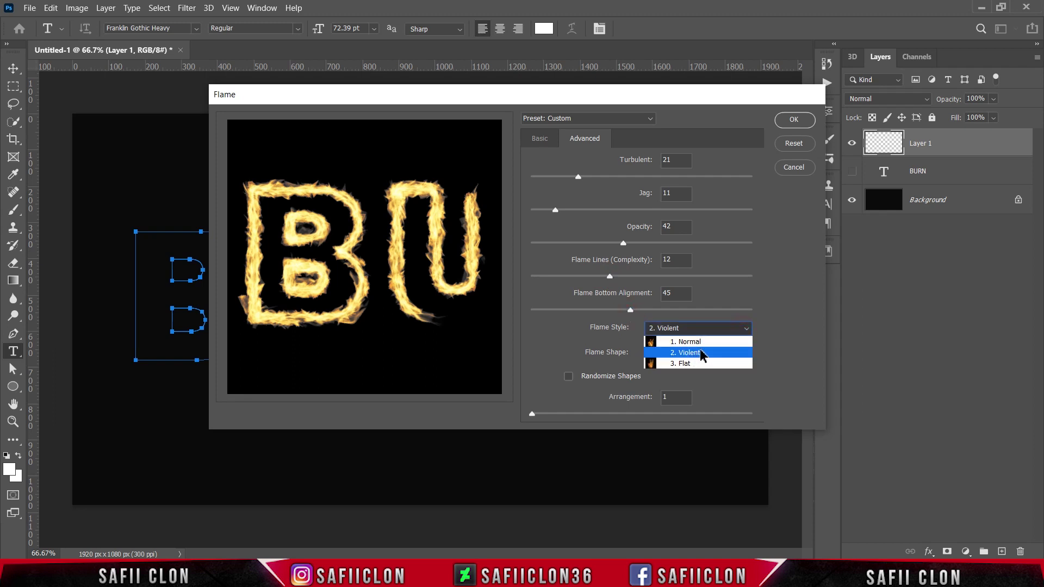
left_click(701, 354)
left_click(714, 355)
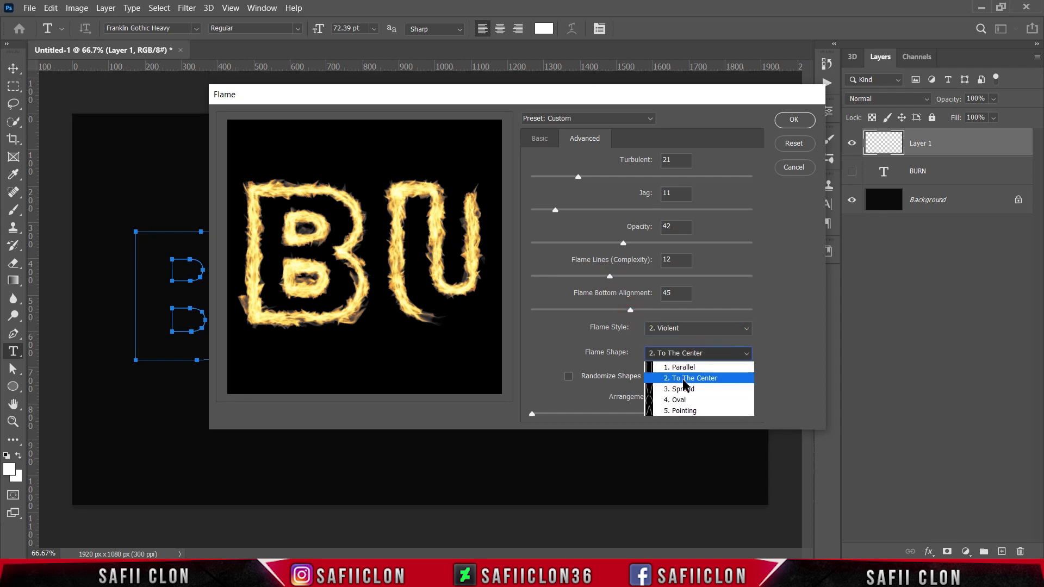
left_click(691, 381)
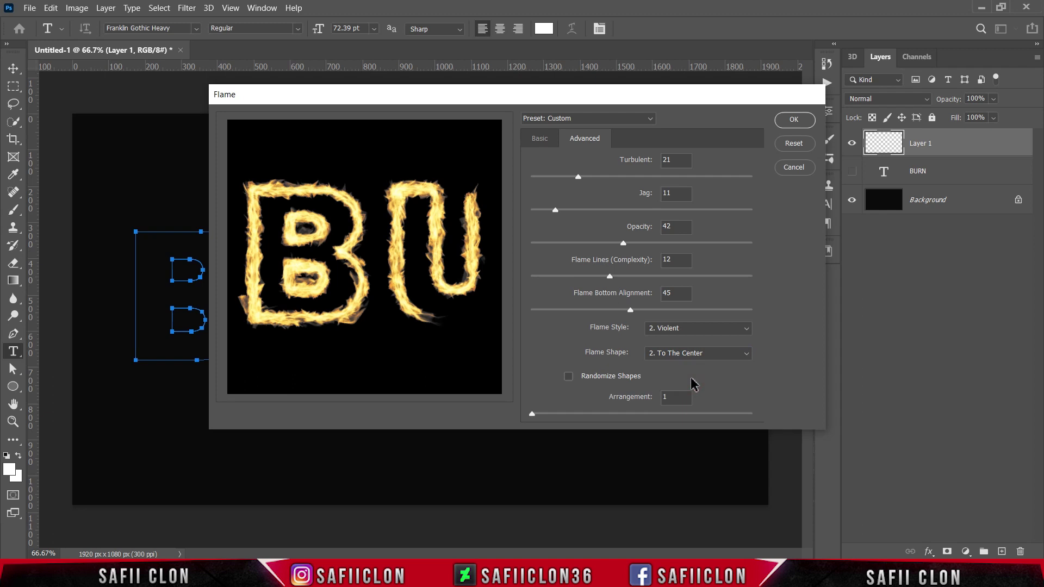
left_click(532, 414)
left_click(793, 122)
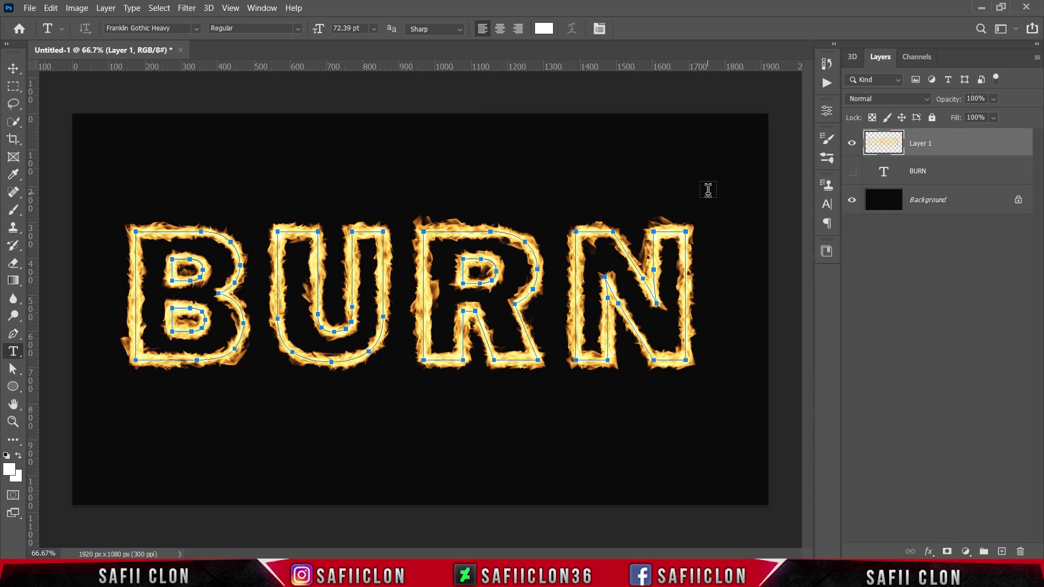
- Hide the work path outline and check the flame layer by toggling its visibility off and on
key("ctrl+h")
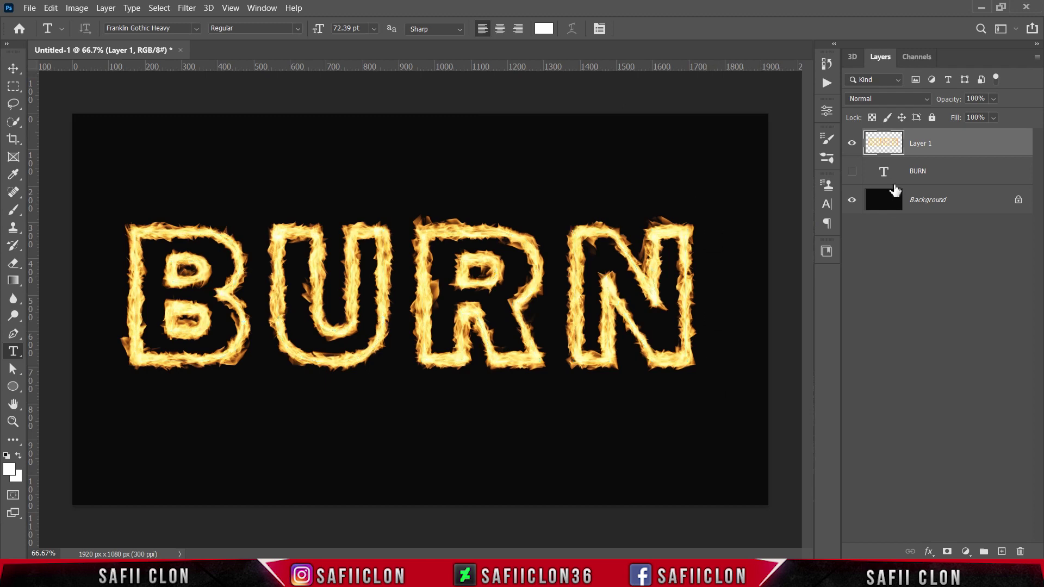
left_click(851, 147)
left_click(851, 146)
- Add a Levels adjustment layer above the flame layer and clip it to that layer
left_click(966, 552)
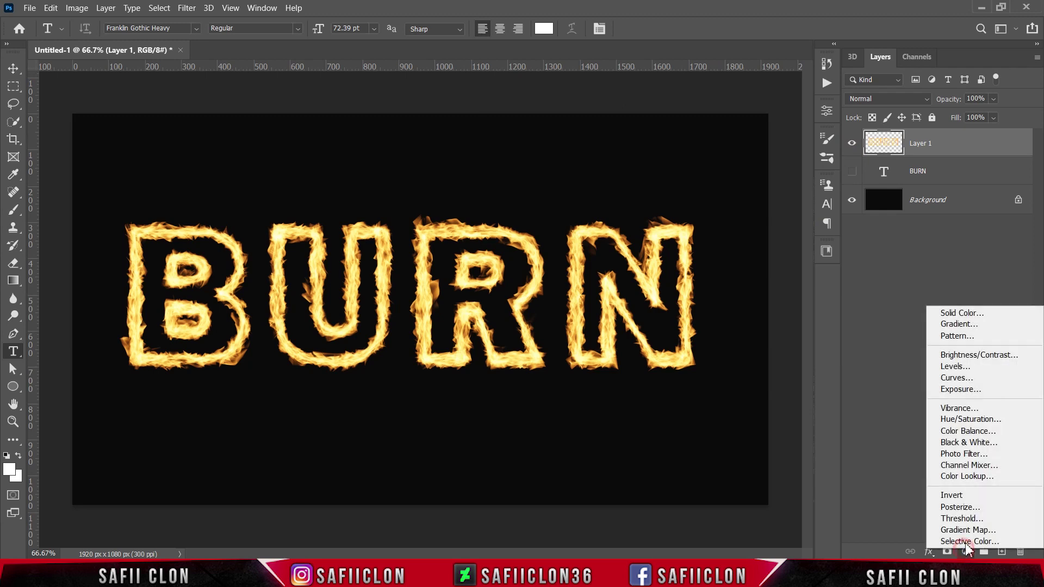
left_click(959, 367)
left_click(712, 418)
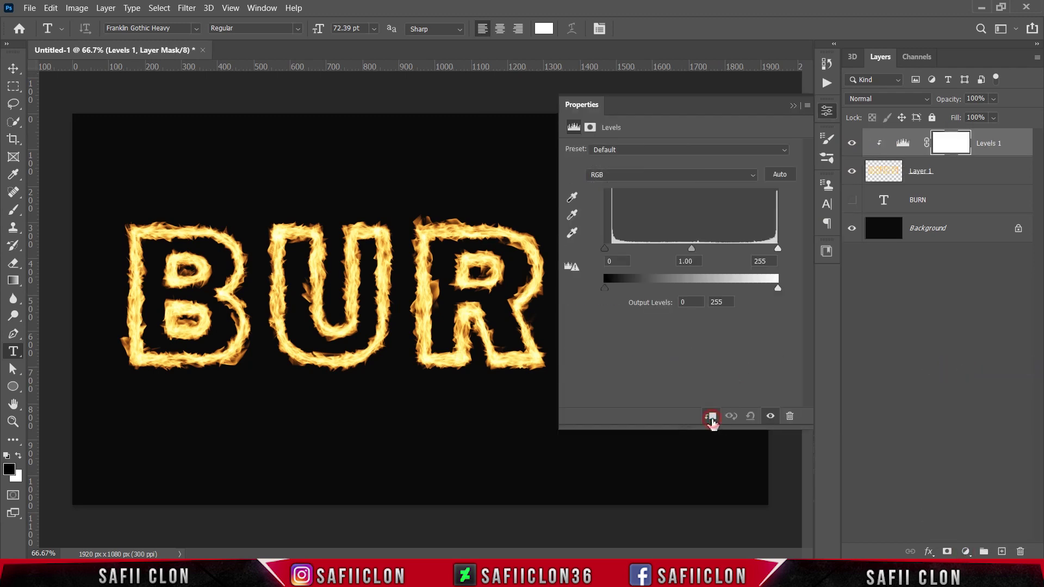
- Deepen the flames in the Levels adjustment by setting the midtones to 0.65 and raising the black input slightly
key("ctrl+plus")
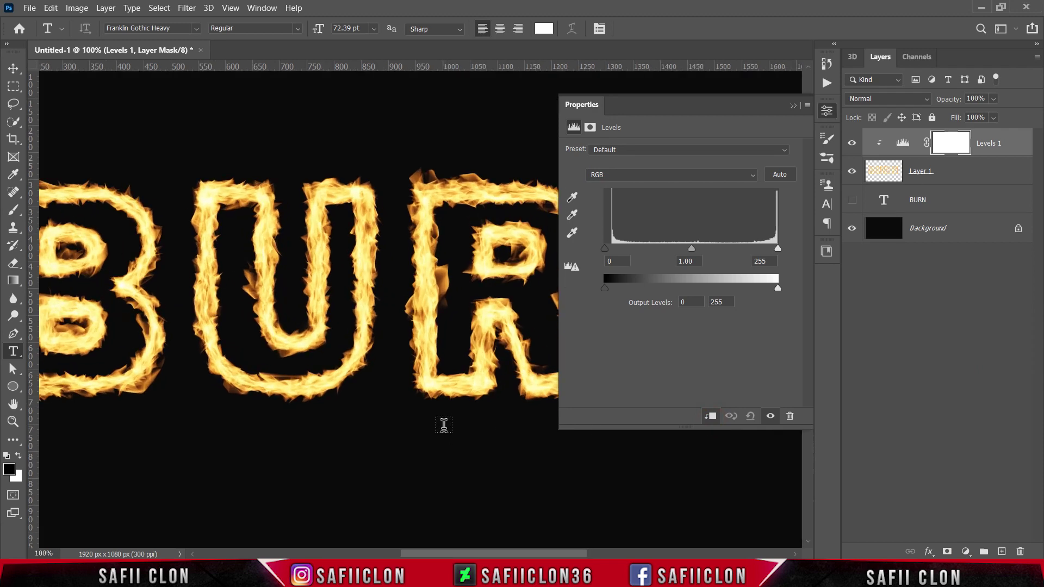
left_click_drag(502, 554, 474, 554)
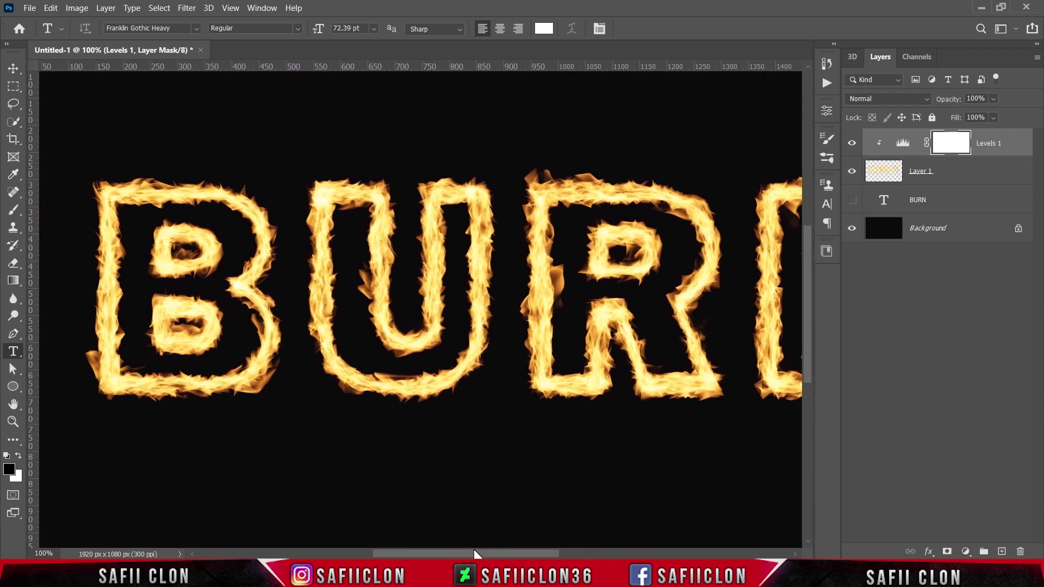
double_click(902, 146)
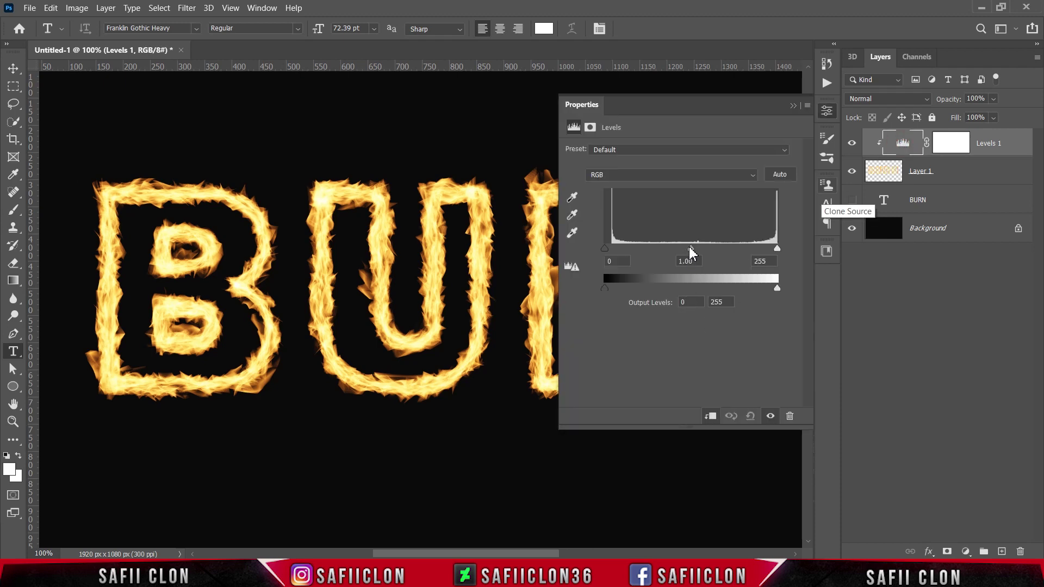
left_click_drag(690, 249, 717, 253)
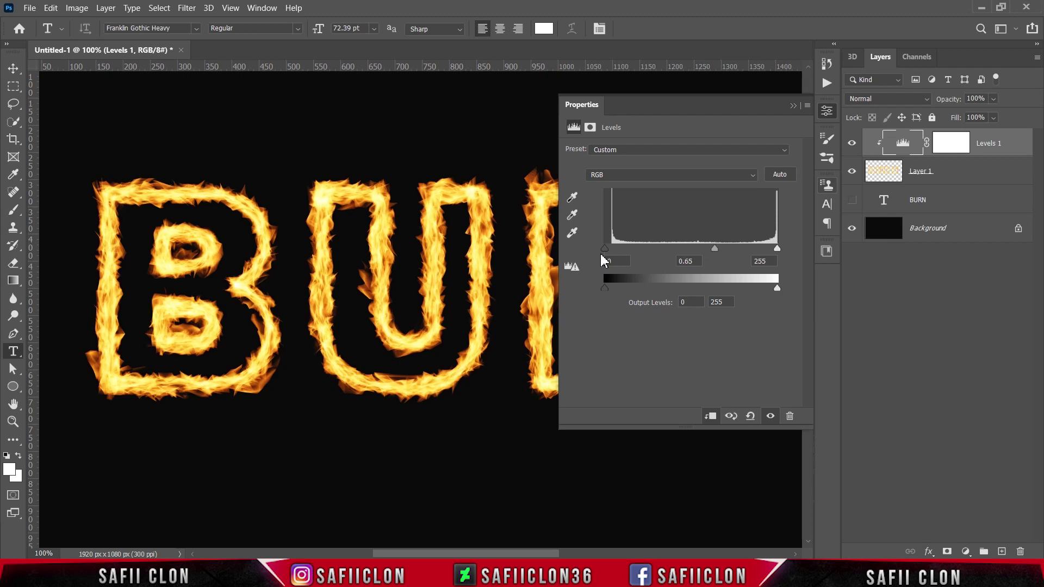
left_click_drag(610, 251, 618, 247)
left_click(792, 105)
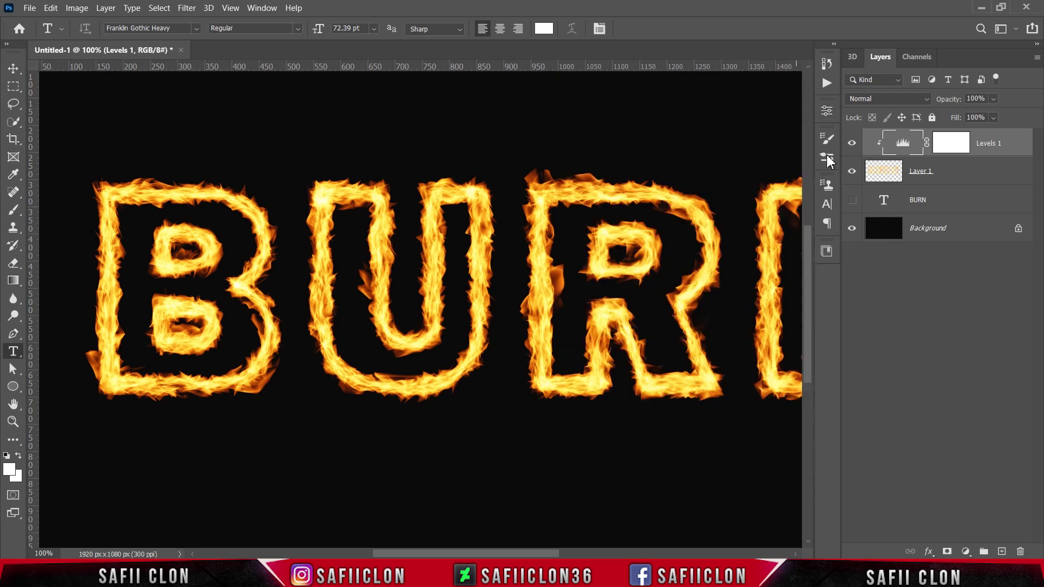
- Compare the burning text with and without the Levels adjustment, and inspect the flames up close and at full view
left_click(852, 144)
left_click(852, 144)
left_click(852, 144)
left_click(852, 143)
scroll(664, 329, "up", 2)
scroll(667, 332, "down", 4)
scroll(666, 335, "up", 1)
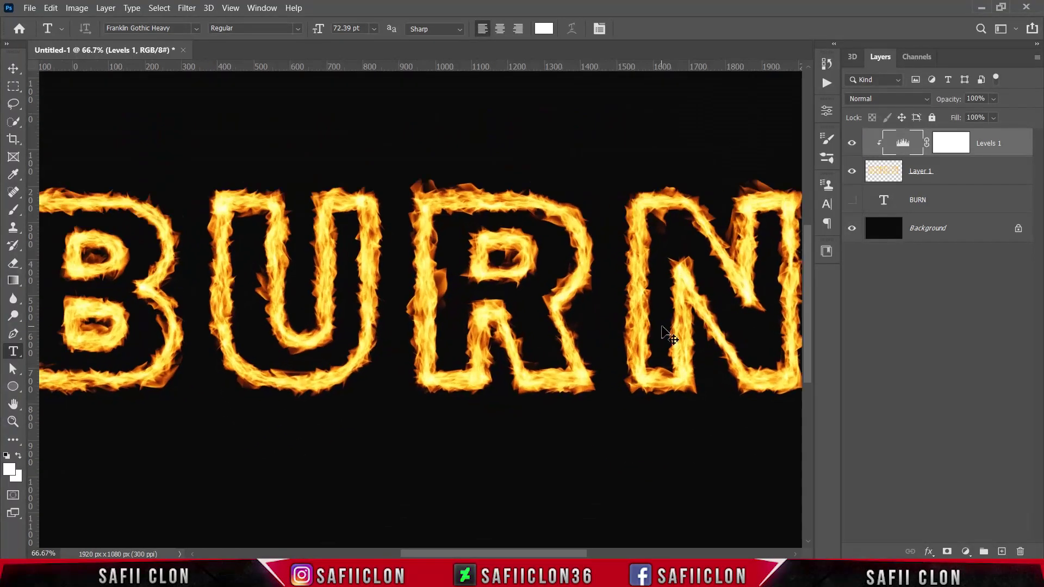
scroll(664, 326, "down", 1)
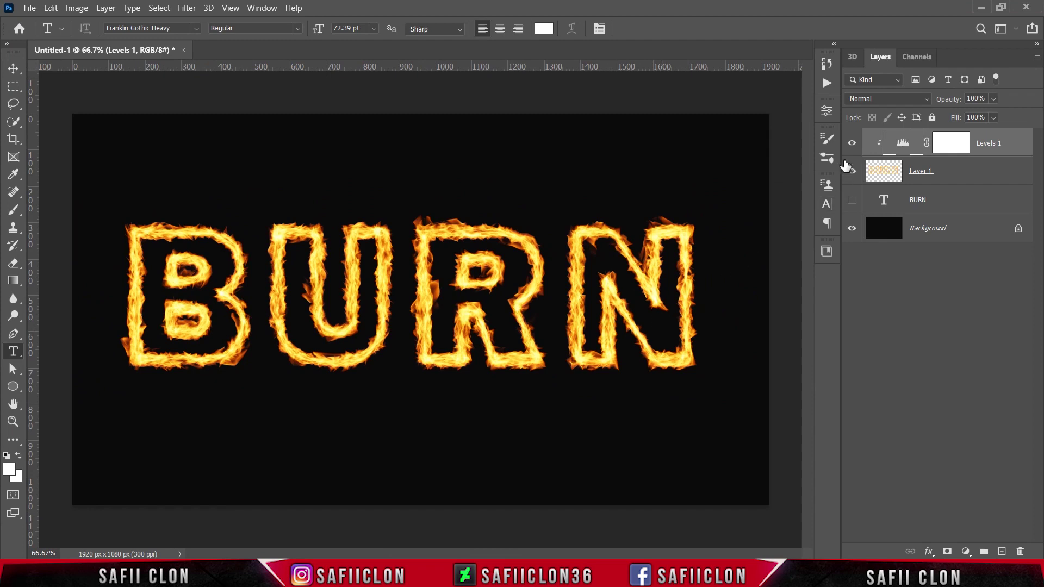
left_click(851, 145)
left_click(852, 146)
left_click(852, 144)
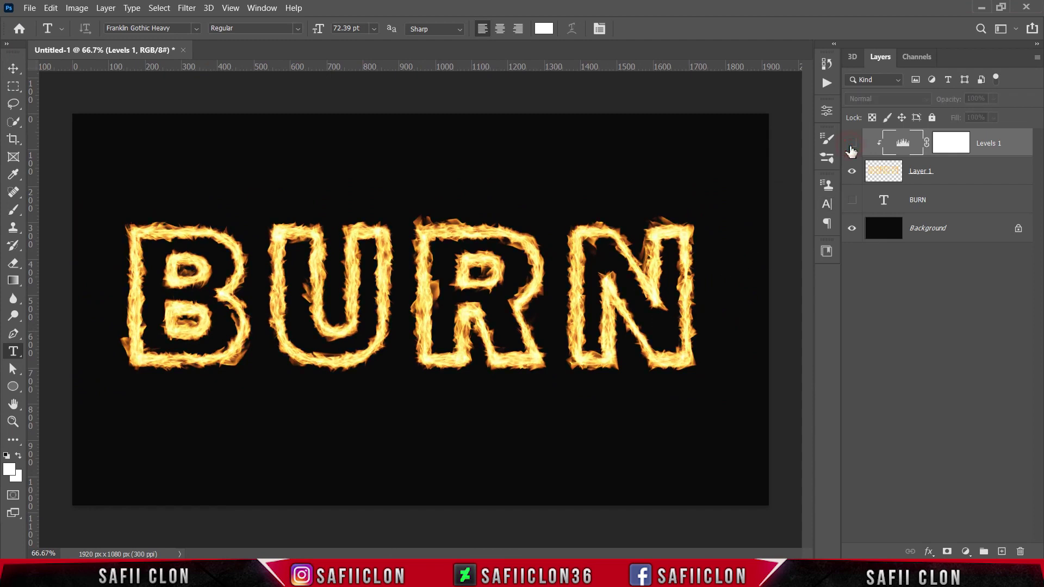
left_click(852, 145)
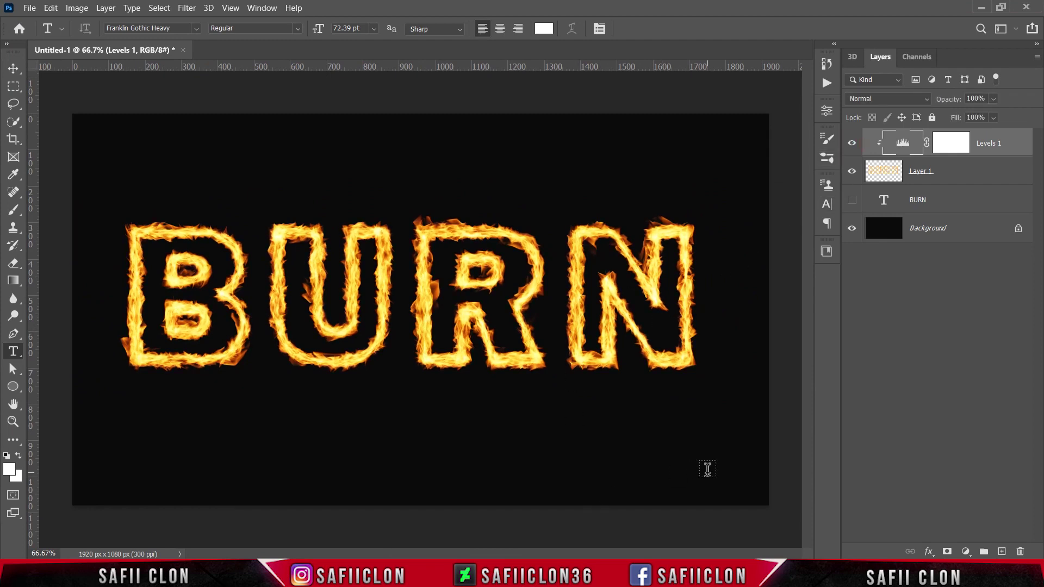
scroll(726, 519, "down", 1)
scroll(726, 520, "up", 3)
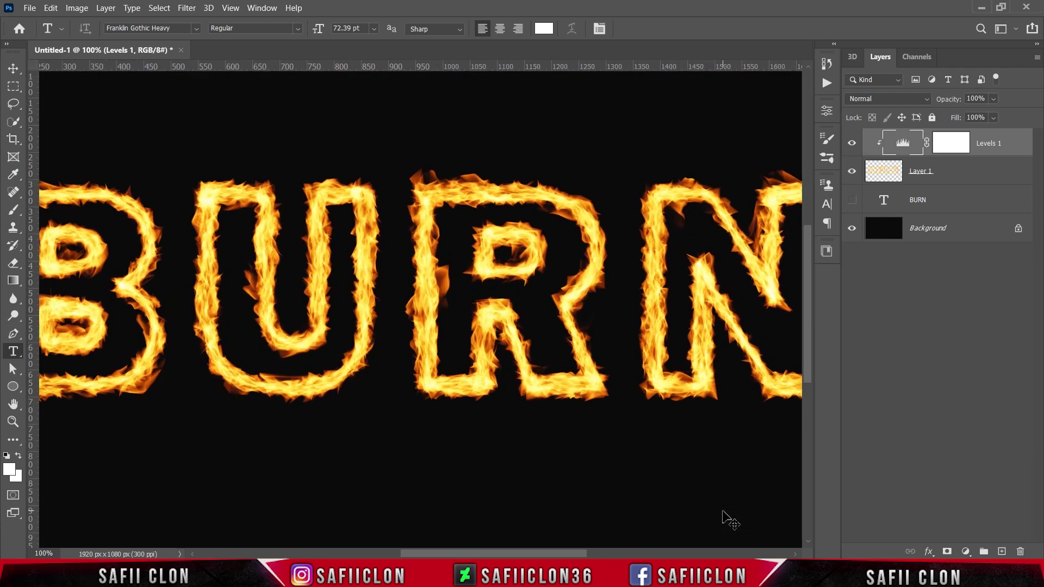
scroll(726, 520, "down", 2)
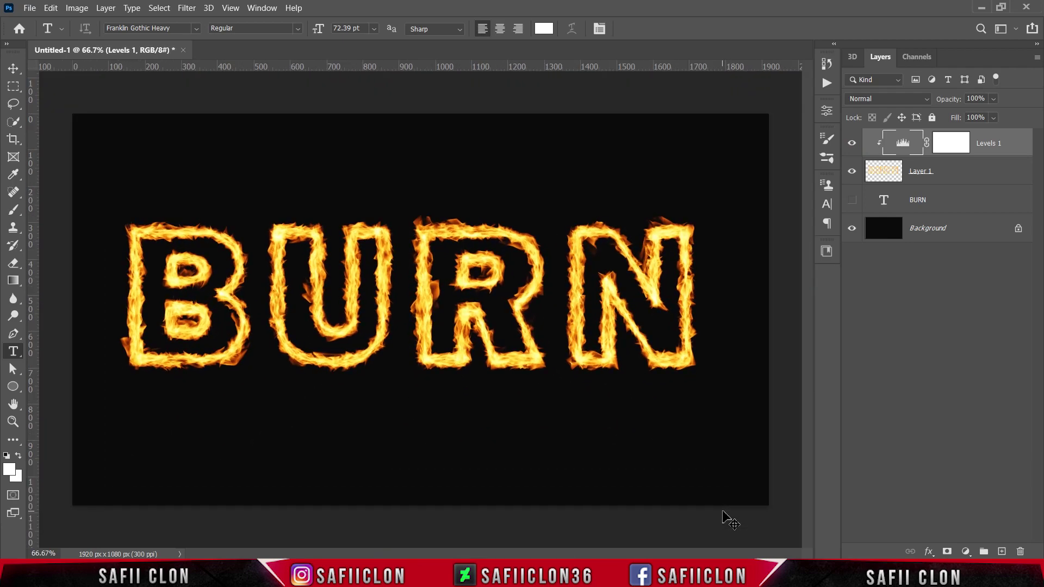